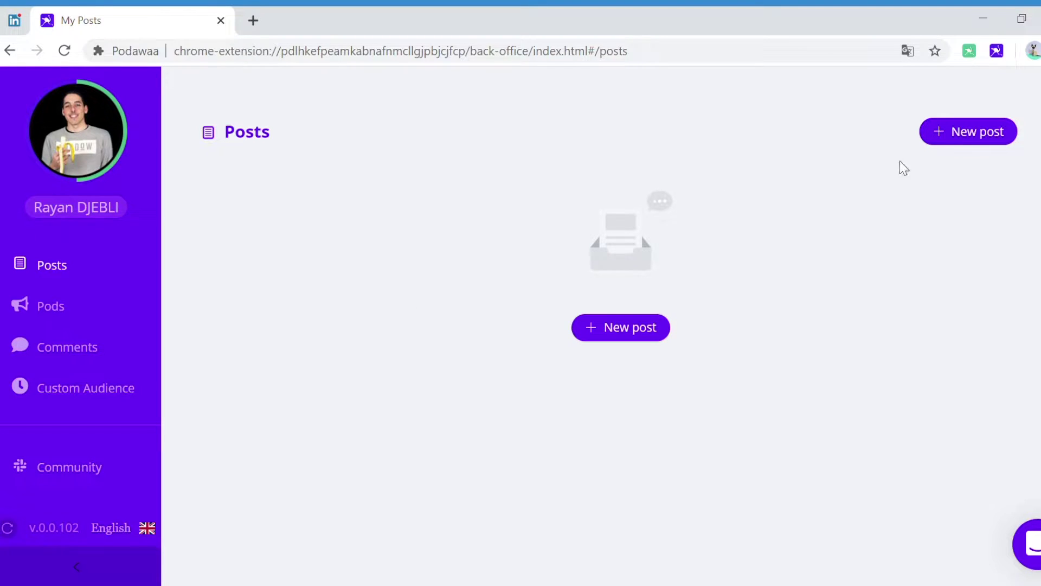
Step: Start a new post in Podawaa, then switch over to the LinkedIn feed
left_click(964, 136)
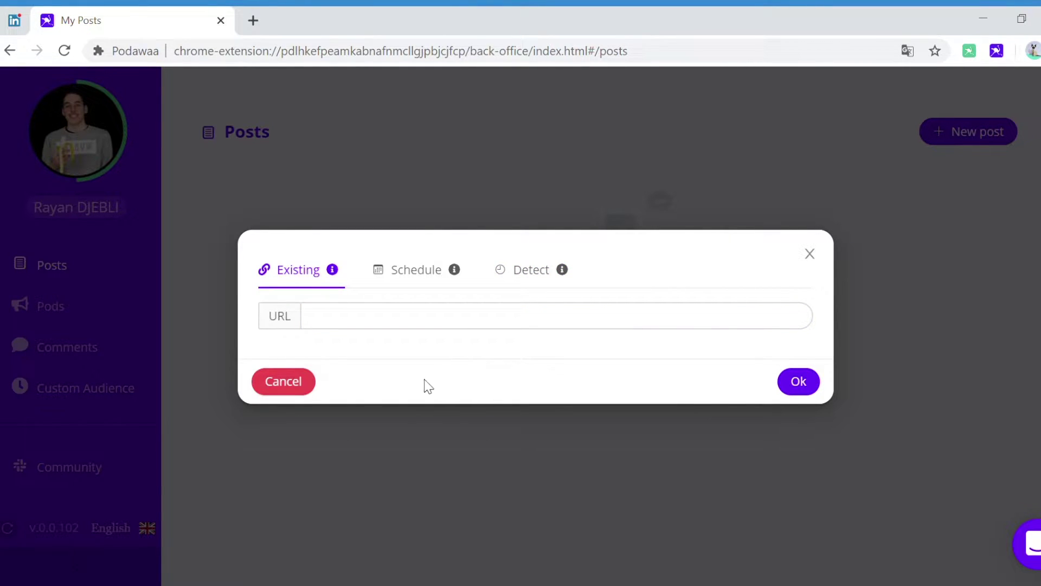
left_click(13, 18)
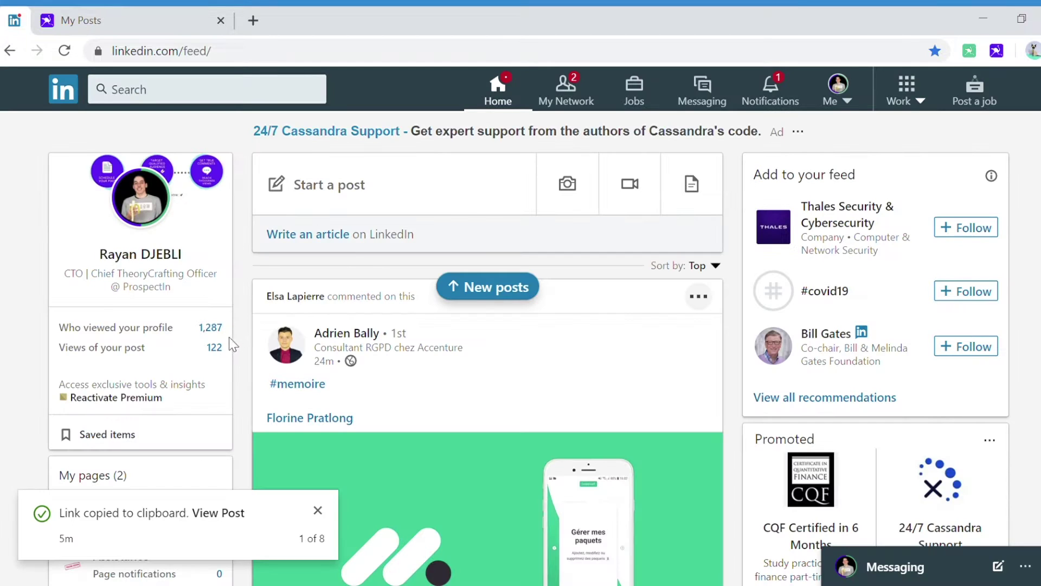
Step: Copy the #memoire post's LinkedIn link and paste it into Podawaa's URL field
left_click(704, 305)
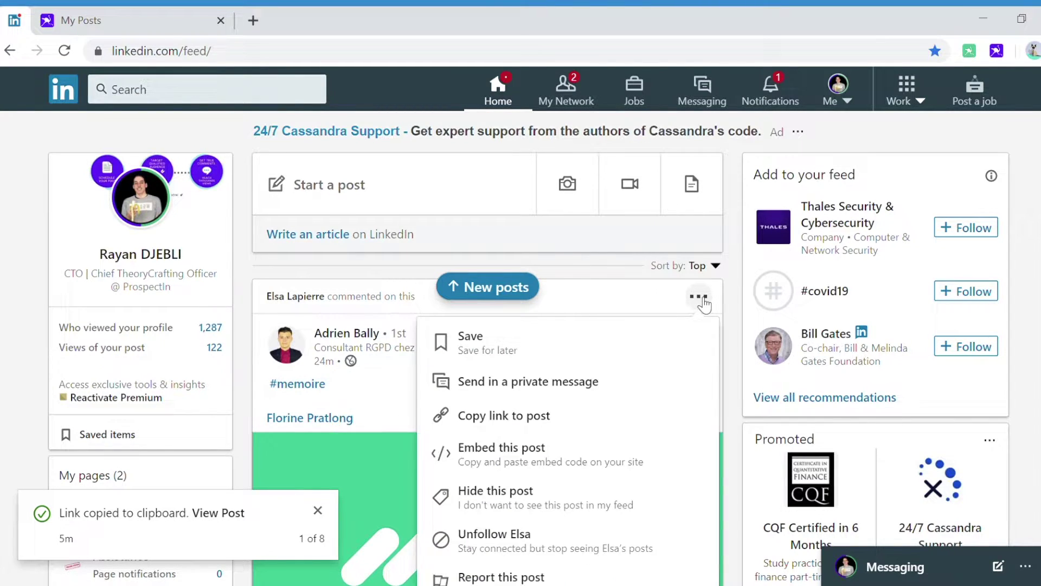
left_click(529, 420)
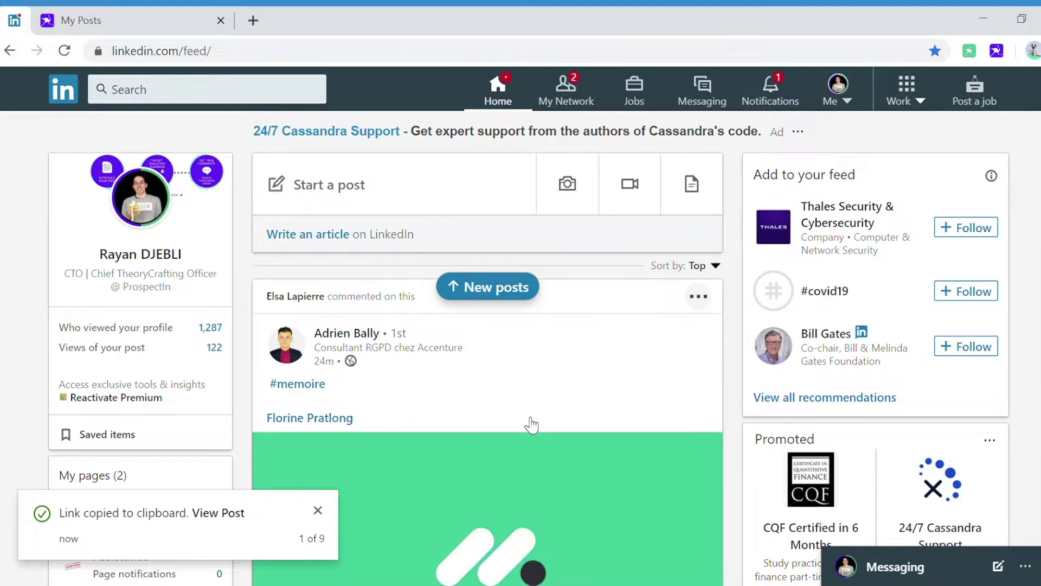
left_click(204, 20)
double_click(327, 329)
left_click(328, 330)
key("ctrl+v")
left_click(428, 372)
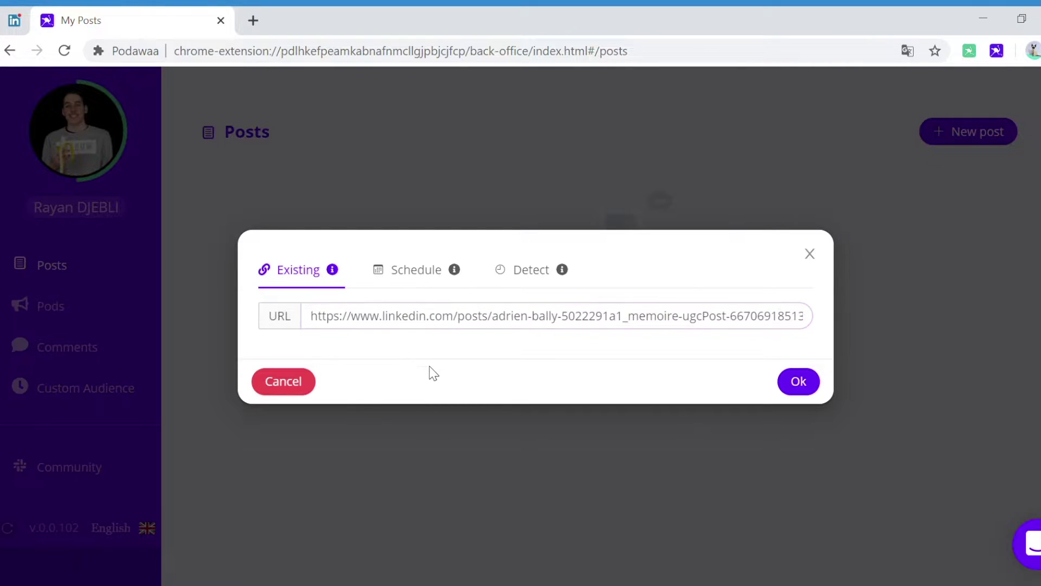
Step: Move from the Detect tab to the Schedule tab for an empty post composer
left_click(520, 275)
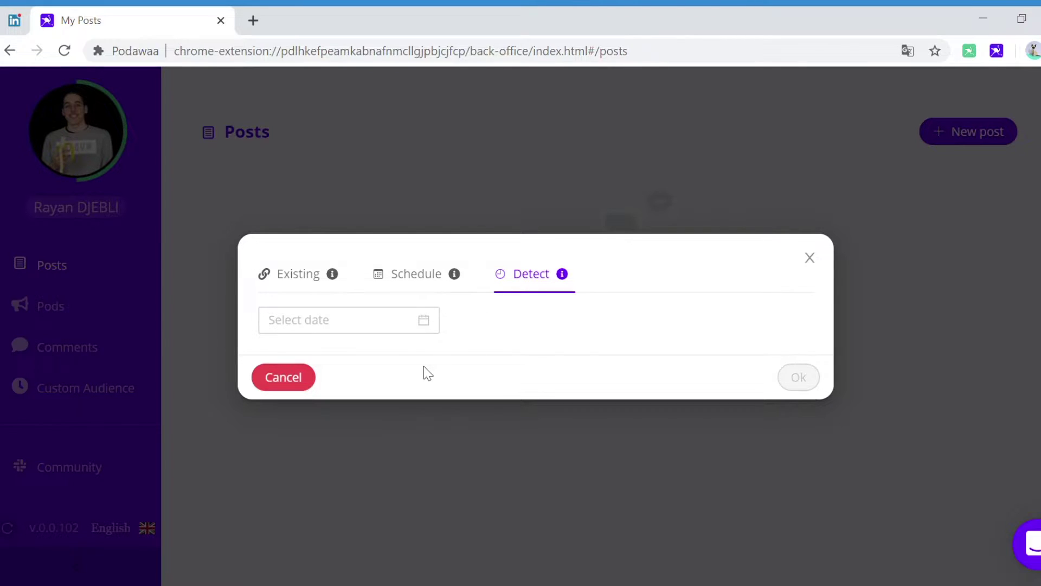
left_click(426, 274)
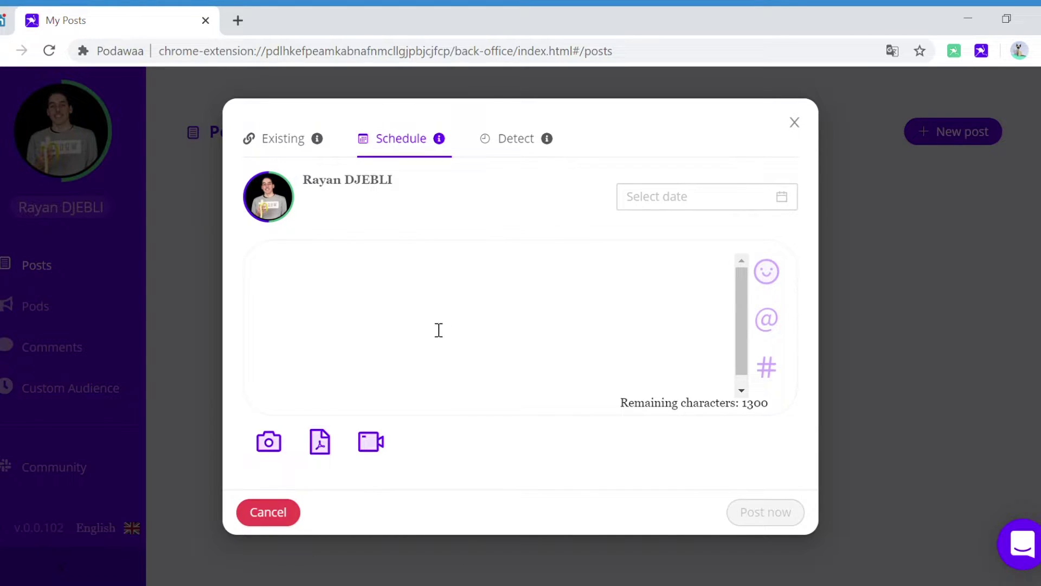
Step: Write 'This is just an example', mention a contact, and add the #growthhacking tag
left_click(424, 322)
type("This is just")
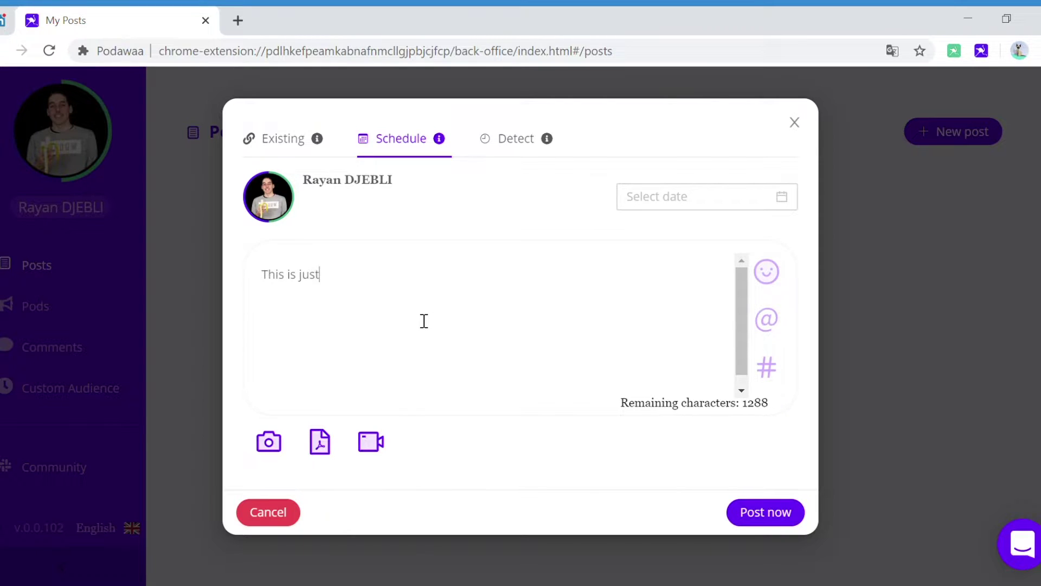
type(" an example")
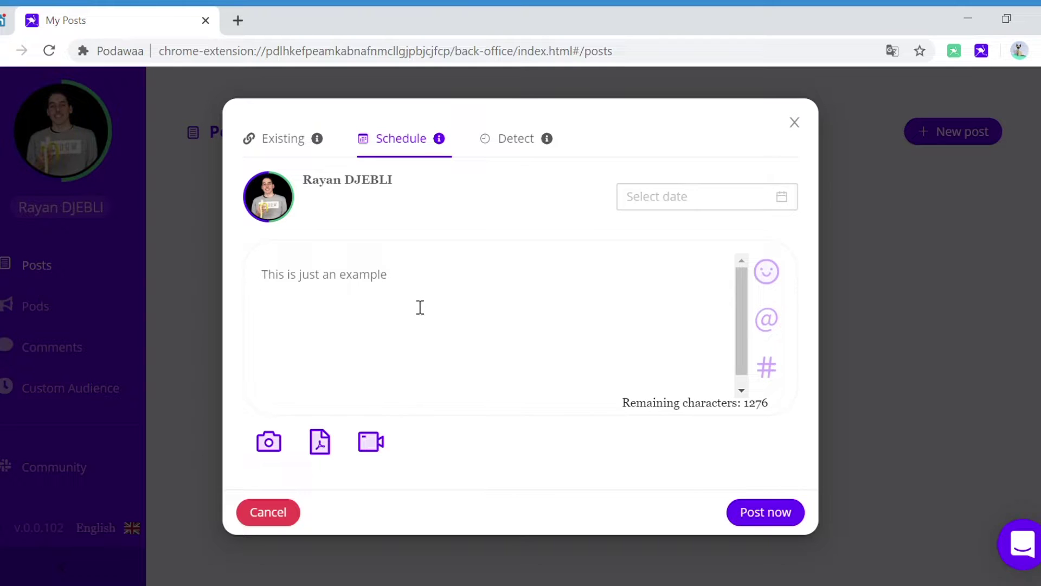
left_click(767, 322)
type("toinon ")
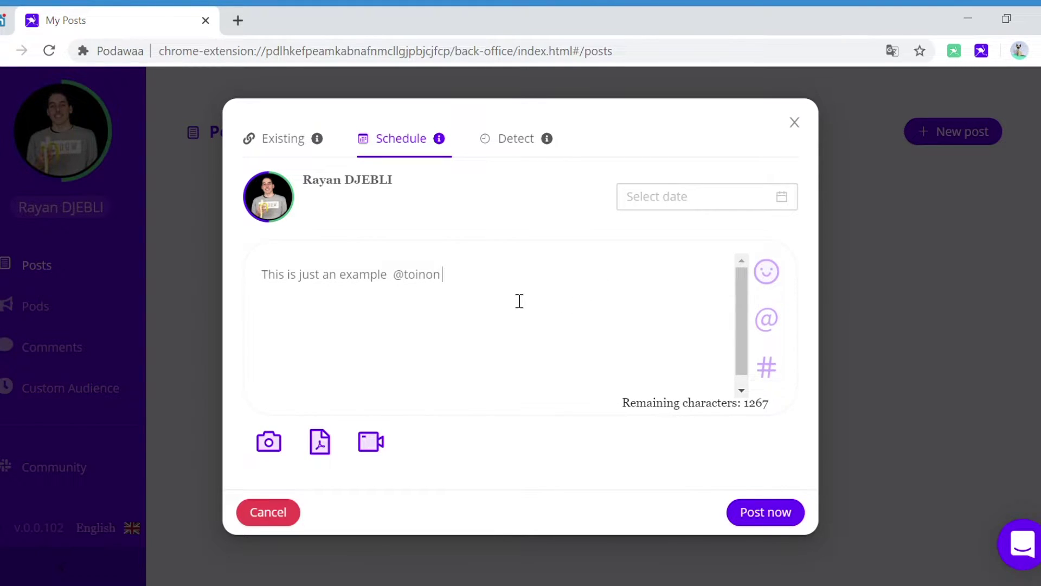
type("ph")
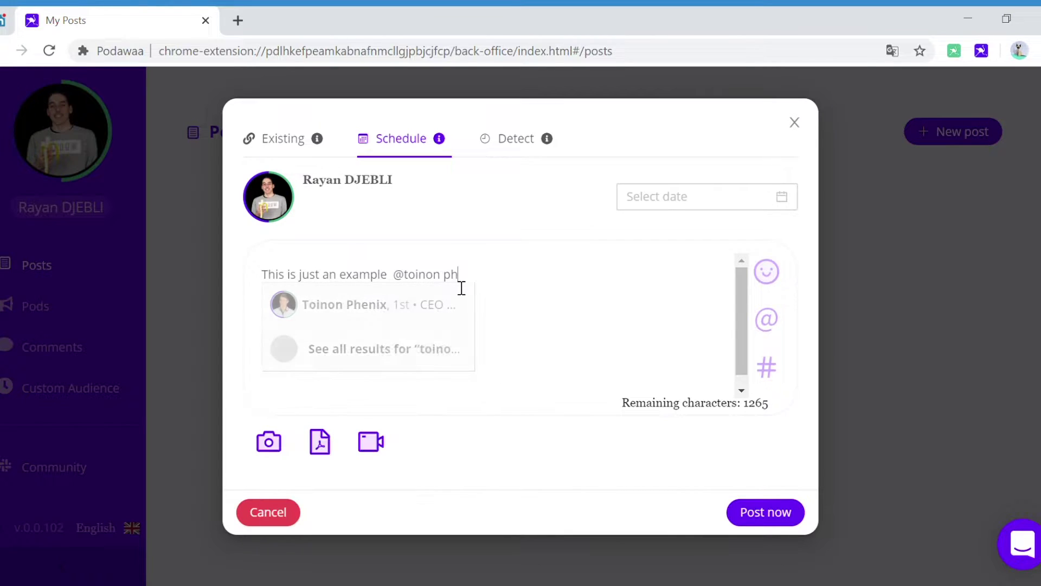
left_click(428, 303)
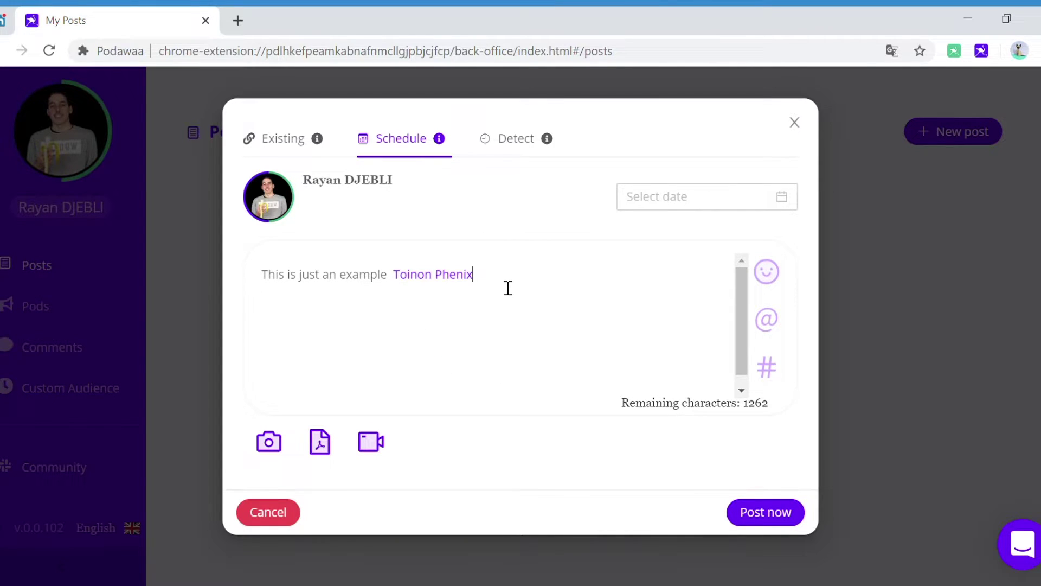
left_click(781, 374)
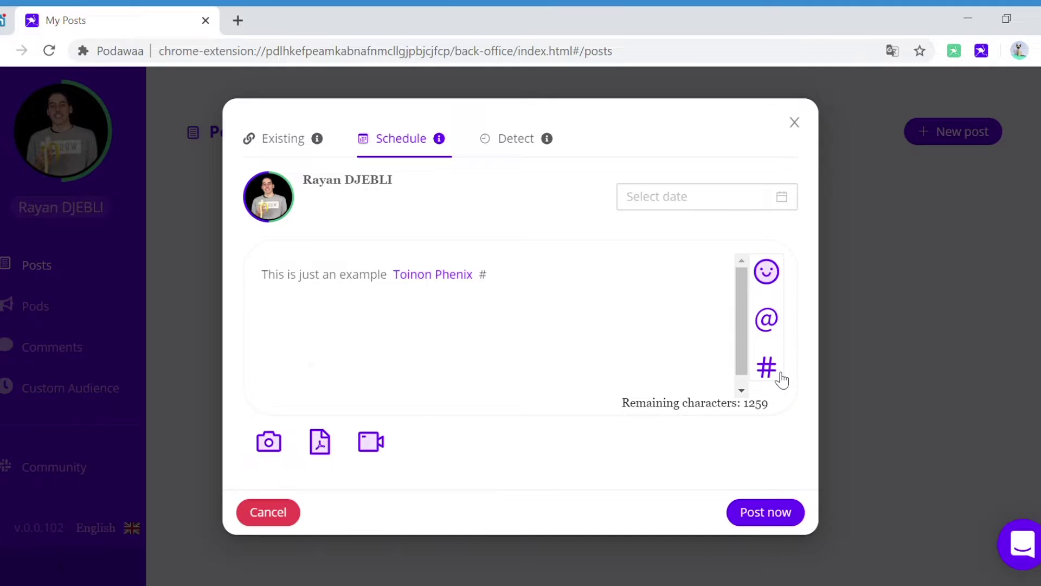
type("growthh")
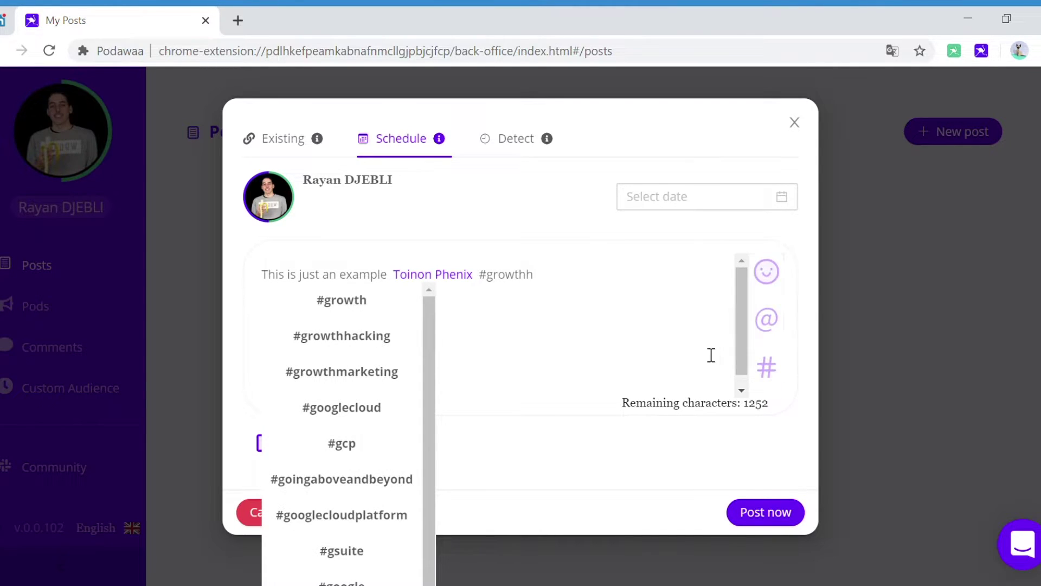
left_click(372, 314)
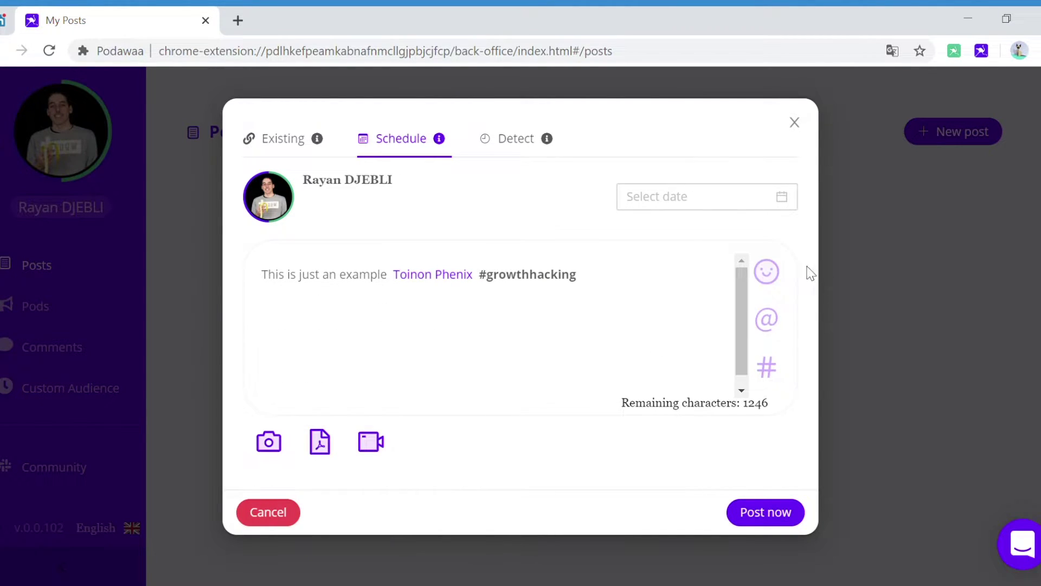
left_click(766, 273)
Step: Schedule the post for 26 May 2020 at 10:30 and create it
left_click(658, 207)
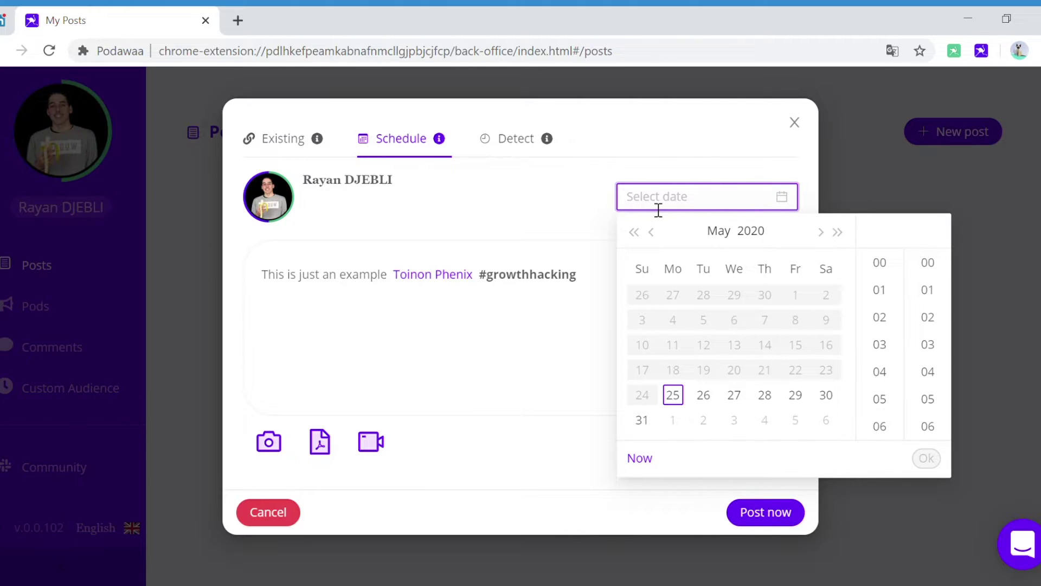
left_click(704, 394)
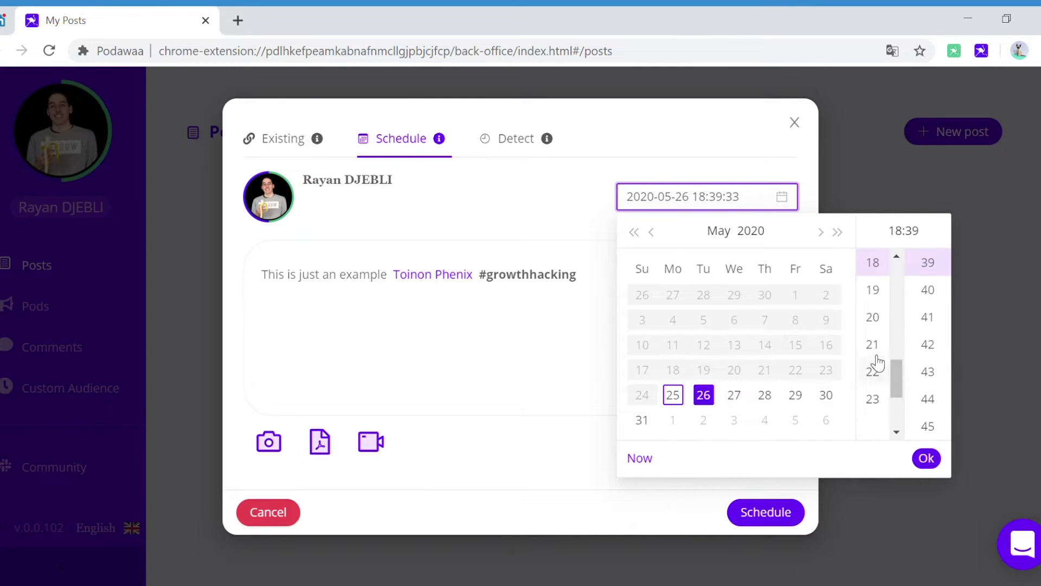
scroll(879, 347, "up", 6)
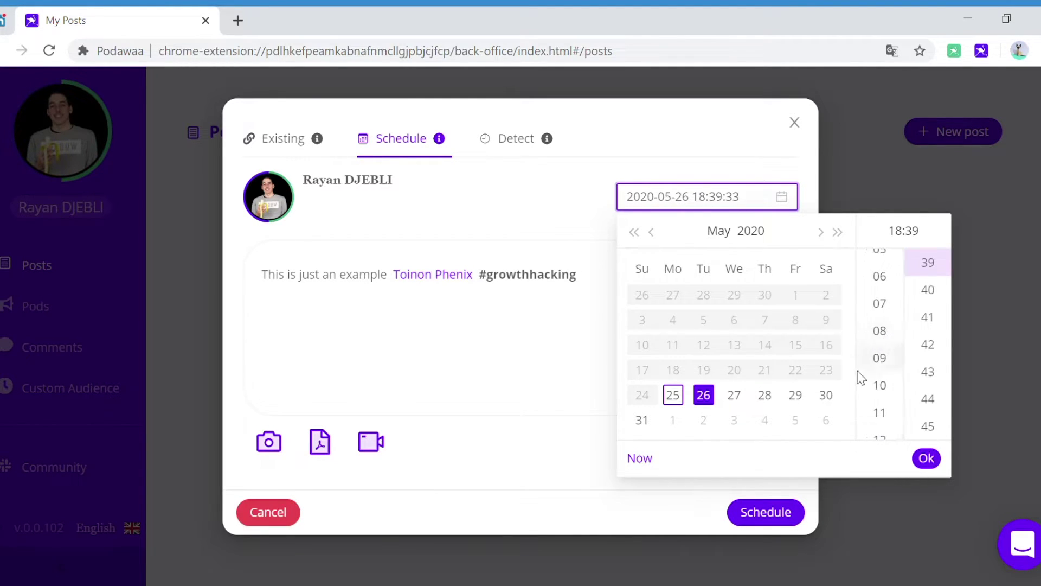
left_click(879, 385)
scroll(928, 320, "up", 3)
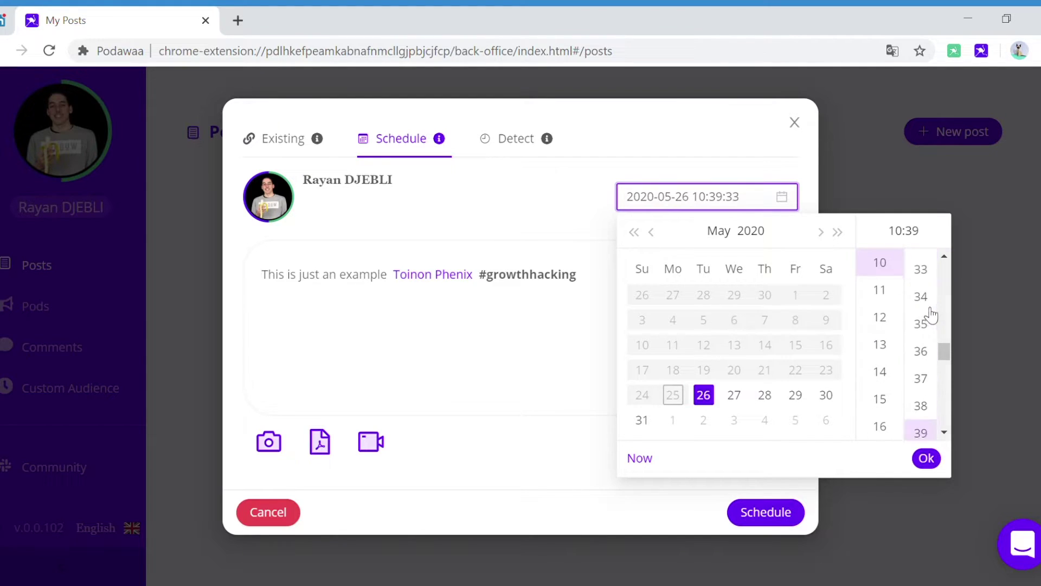
scroll(930, 315, "up", 2)
left_click(921, 315)
left_click(926, 457)
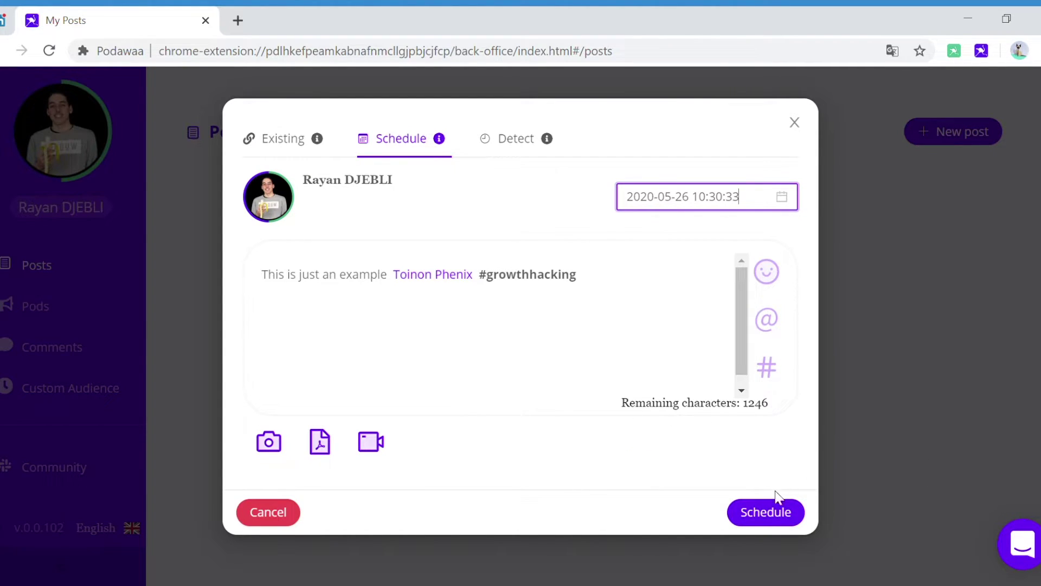
left_click(781, 519)
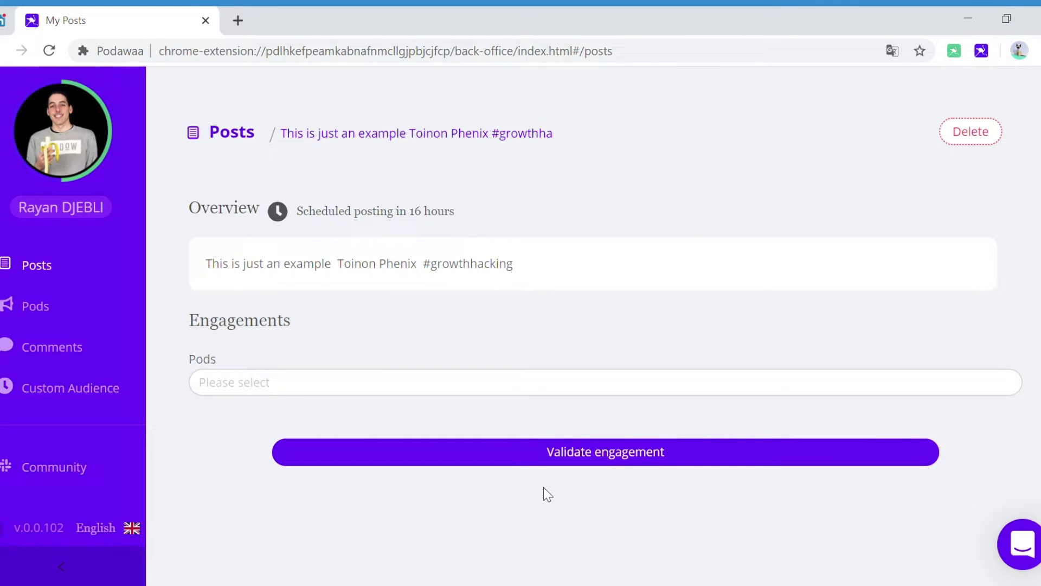
Step: Add the English speaker pod to the engagement, with Reactions and Comments limits of 29
left_click(277, 389)
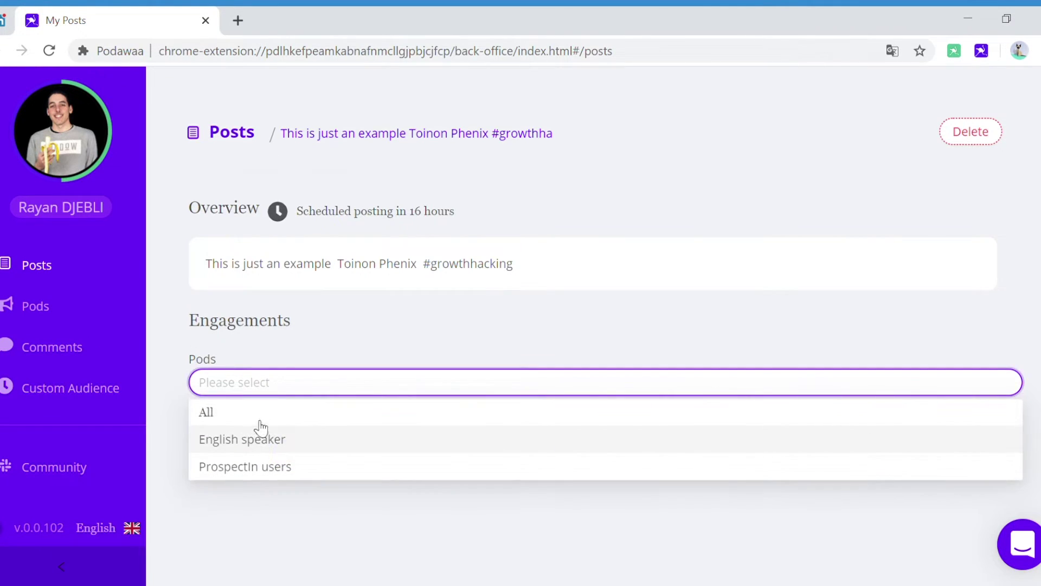
left_click(261, 440)
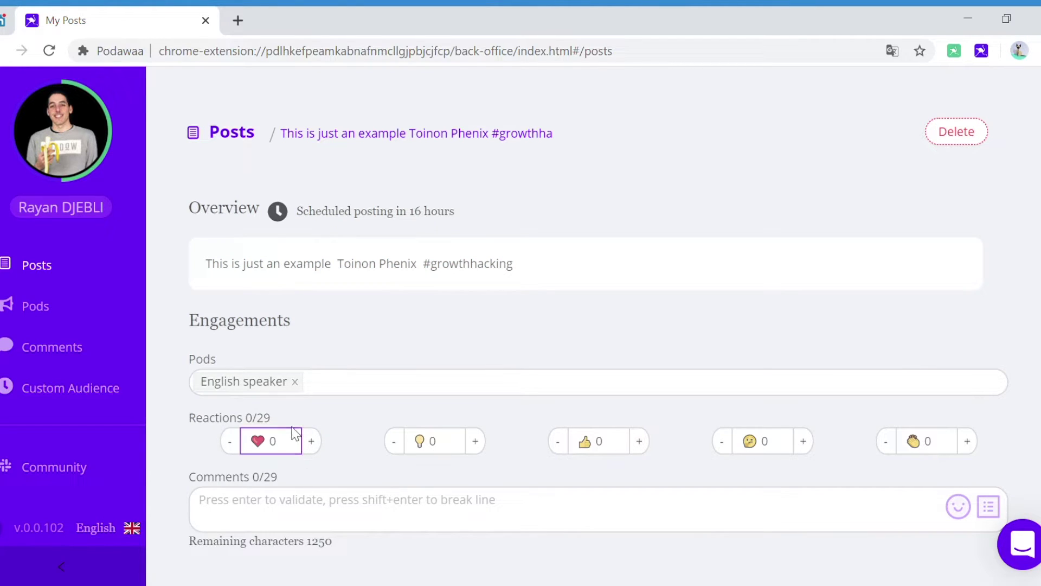
left_click_drag(288, 419, 199, 432)
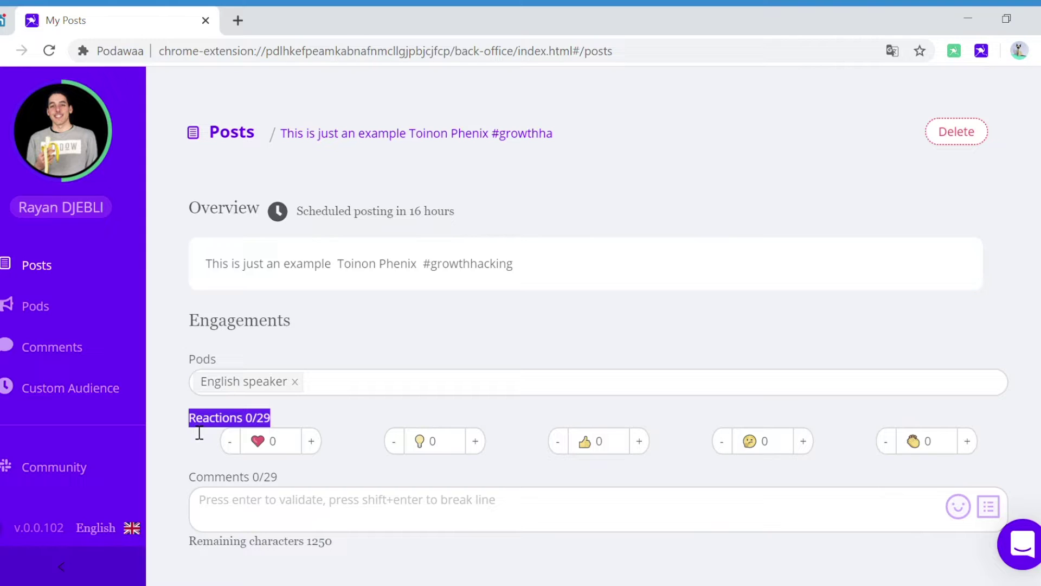
left_click_drag(312, 473, 162, 452)
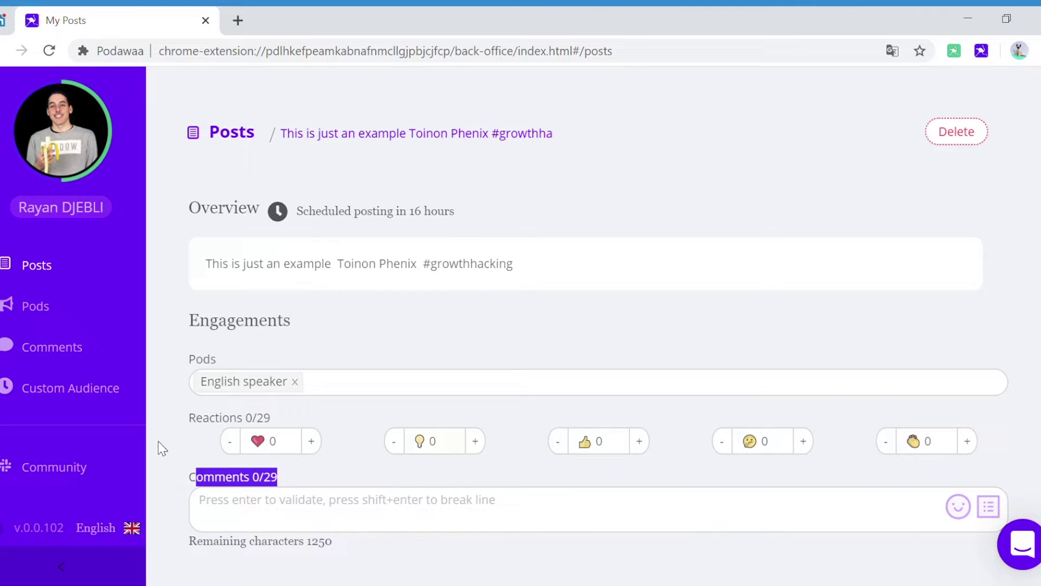
left_click(165, 449)
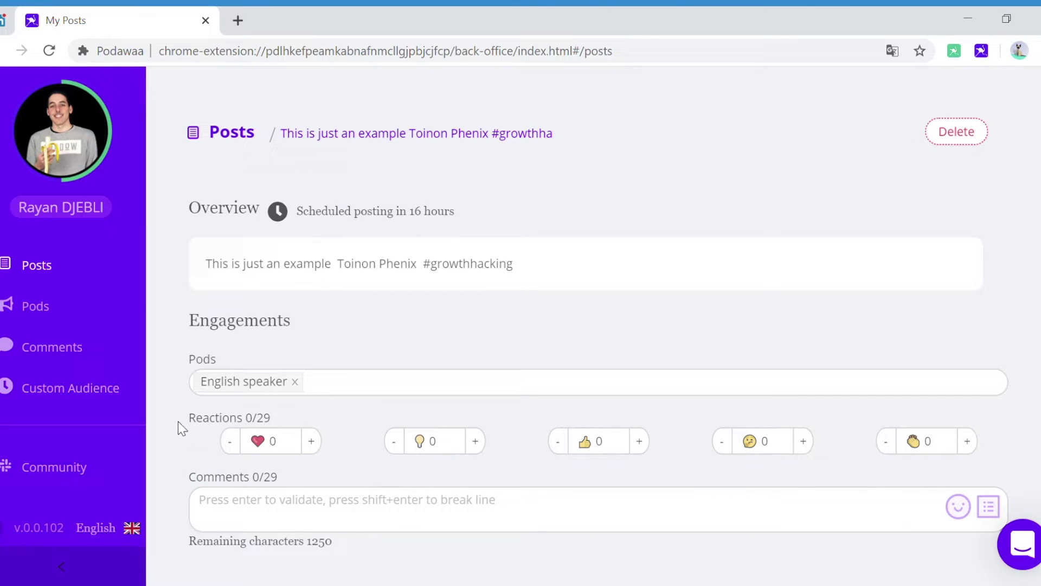
Step: Add the ProspectIn users pod, raising the reaction and comment totals to 48
left_click(353, 382)
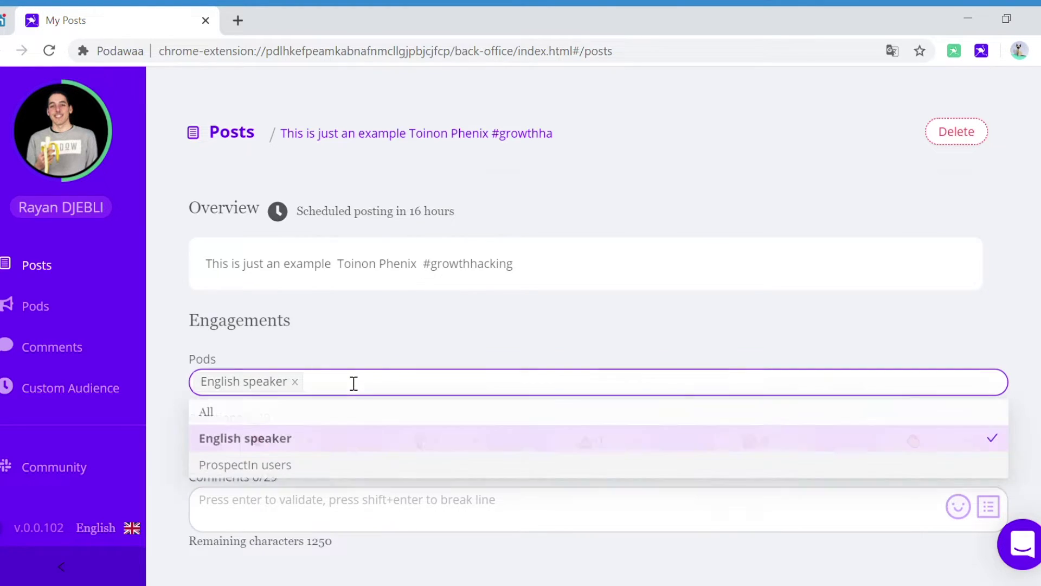
left_click(247, 468)
left_click(171, 432)
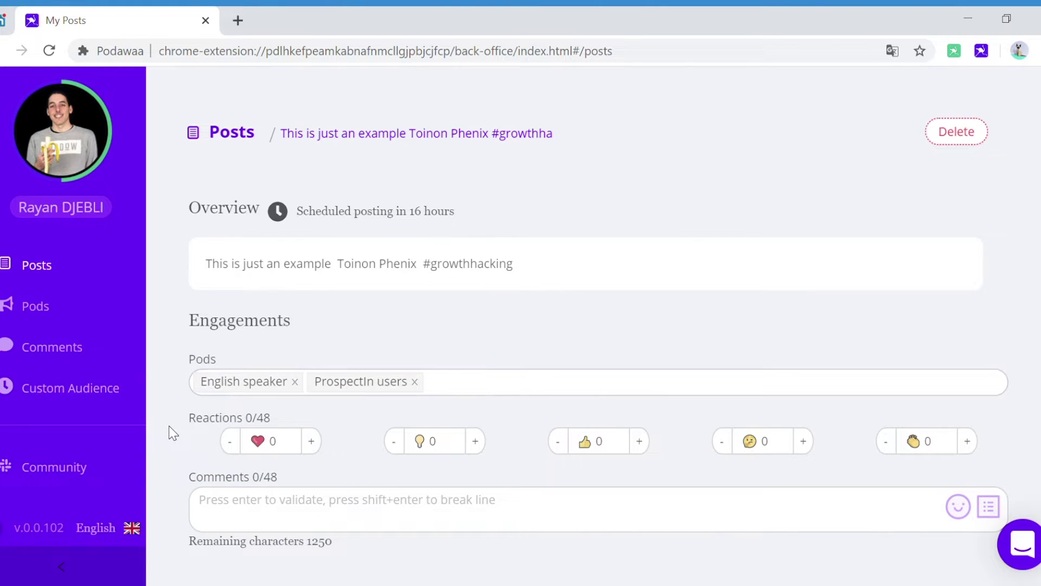
left_click_drag(303, 412, 182, 420)
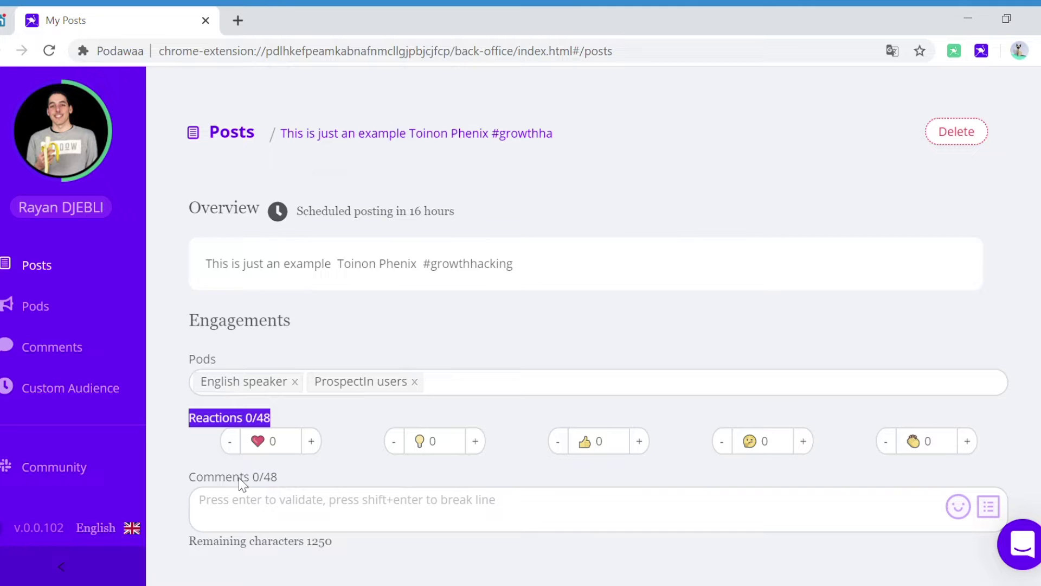
left_click_drag(240, 478, 190, 481)
left_click(184, 448)
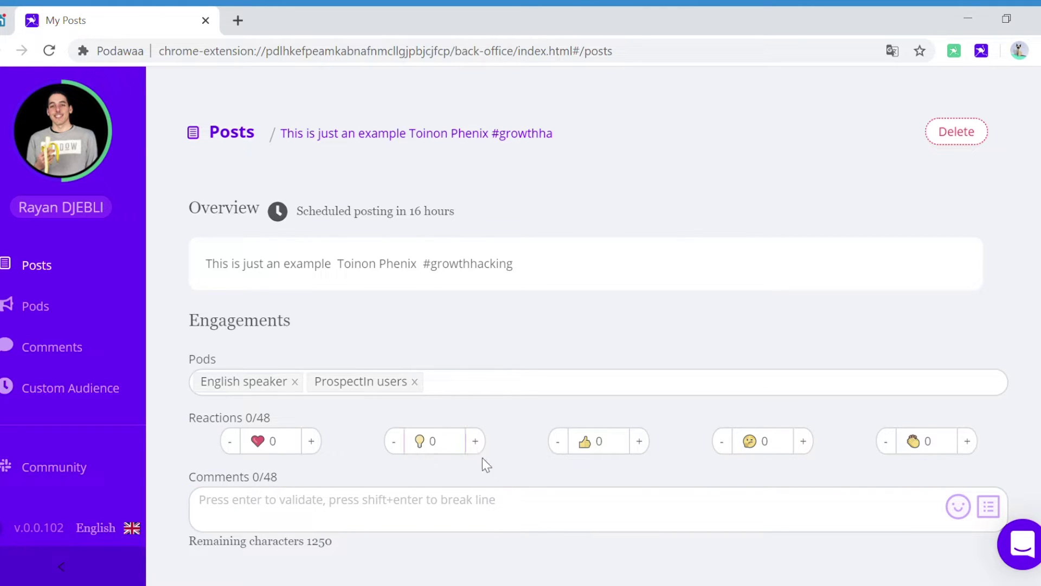
Step: Set the thumbs-up reaction count to 40
left_click(621, 442)
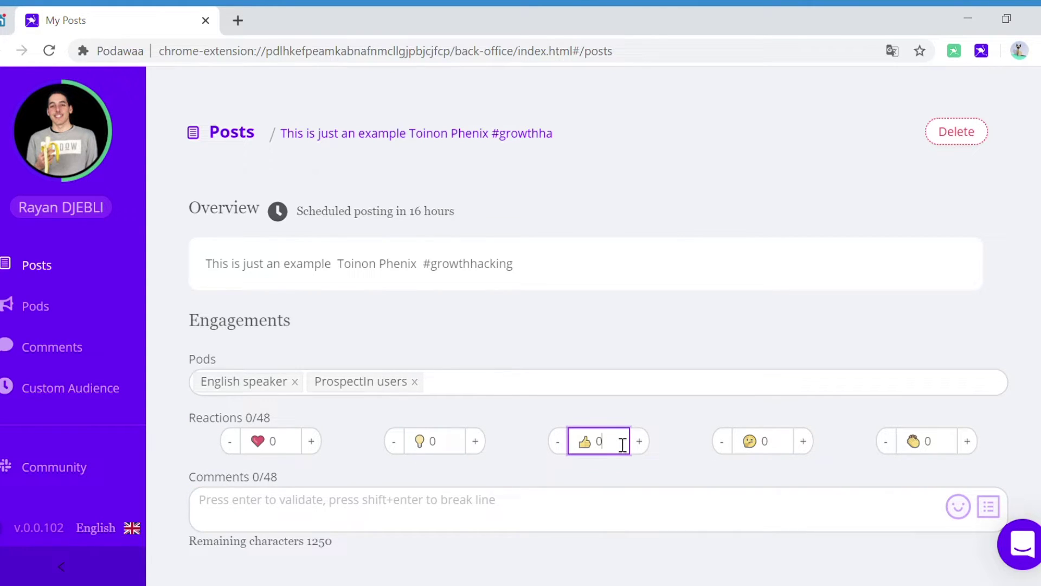
key("BackSpace")
type("40")
left_click(519, 458)
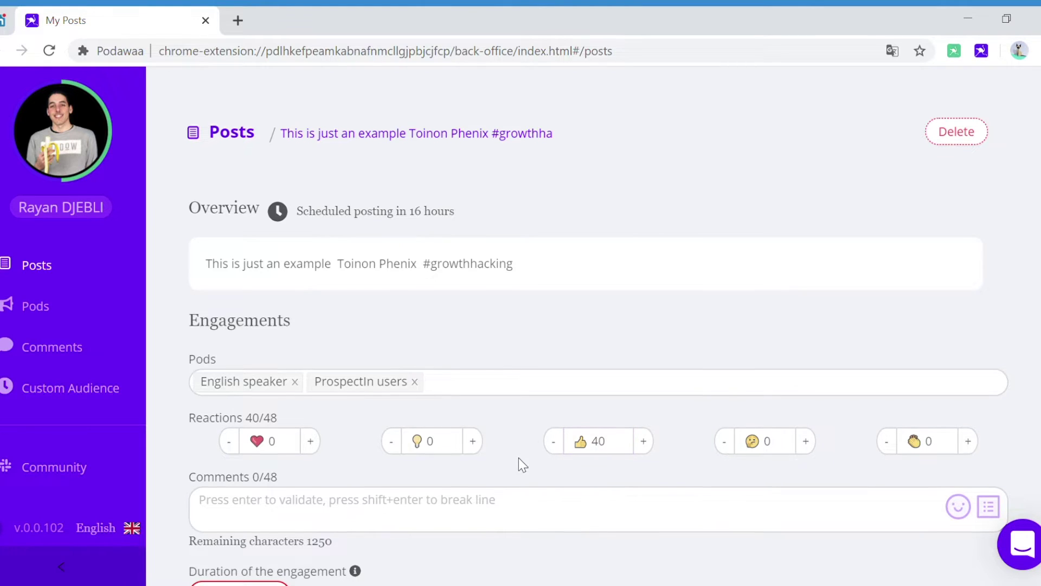
scroll(518, 457, "down", 3)
left_click(388, 393)
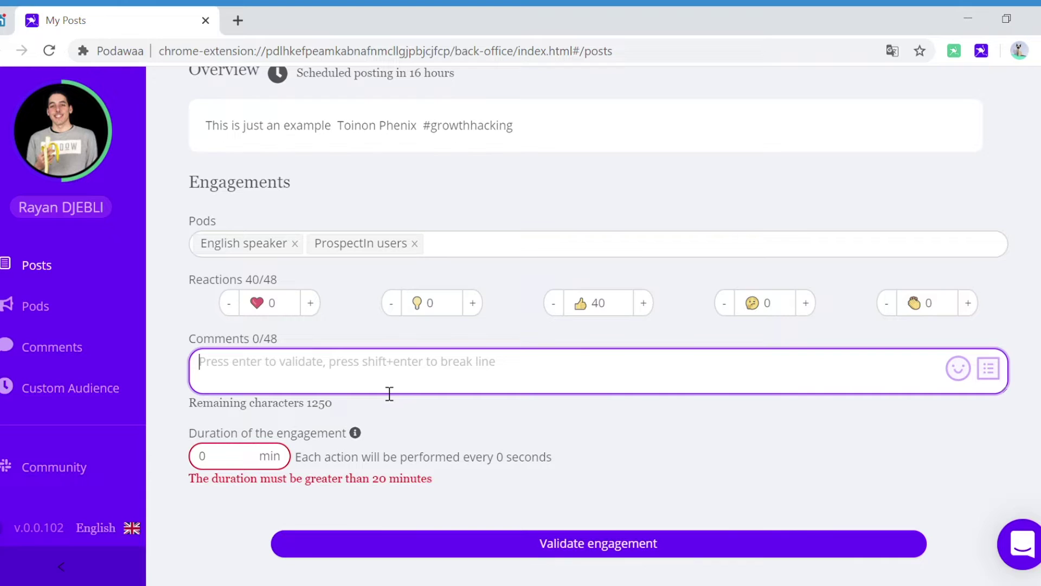
Step: Add comments 'Comment 1' and 'Comment 2', and give Comment 2 five likes
type("Comment")
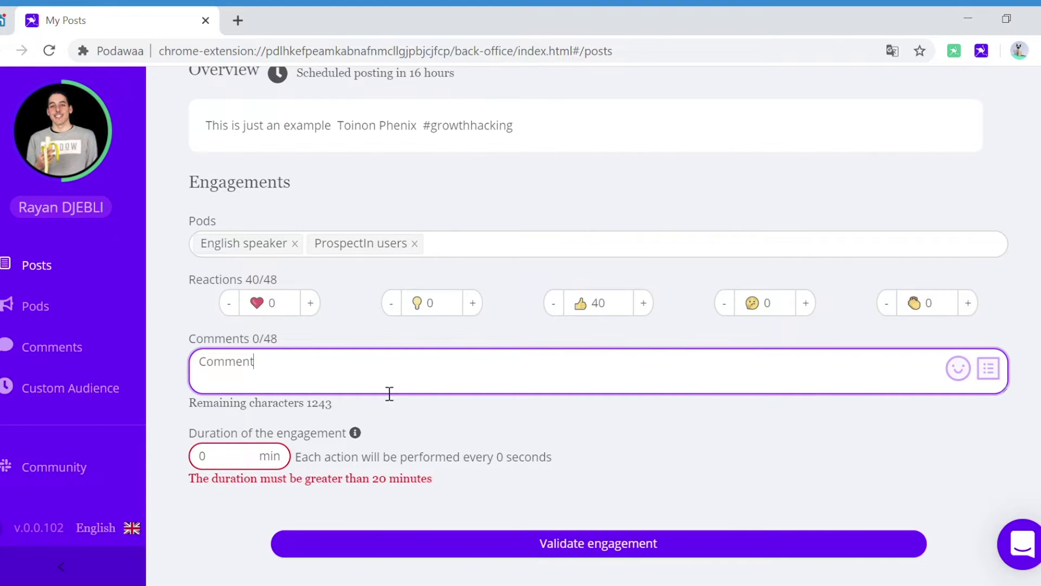
type(" 1")
key("Return")
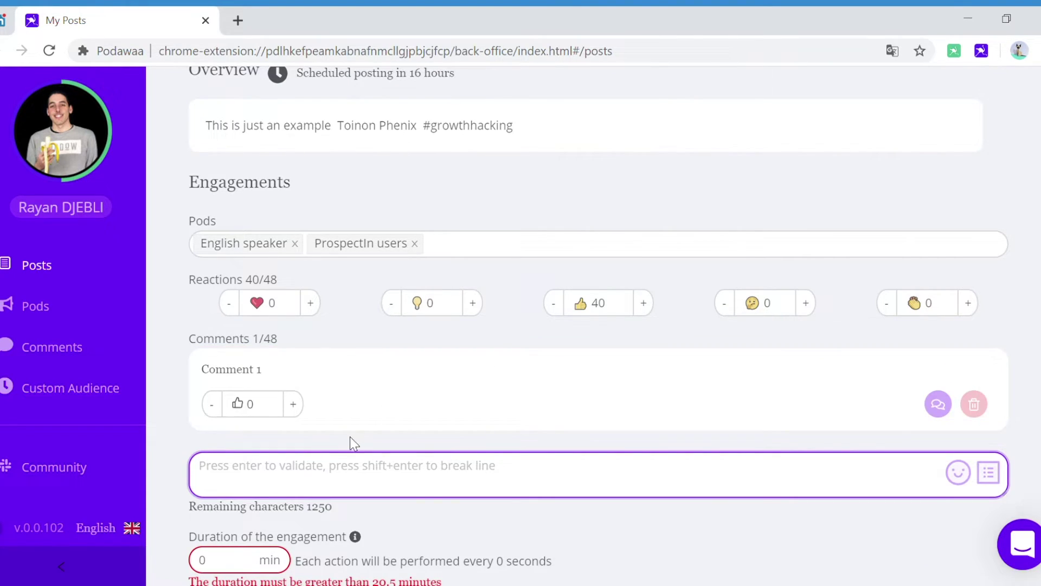
type("Comment 2")
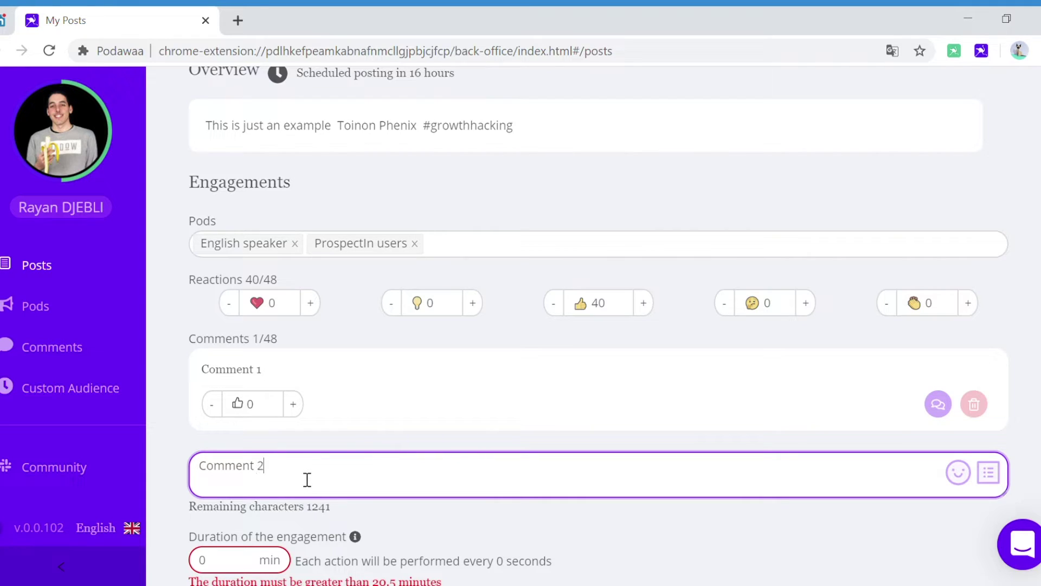
key("Return")
scroll(304, 472, "down", 3)
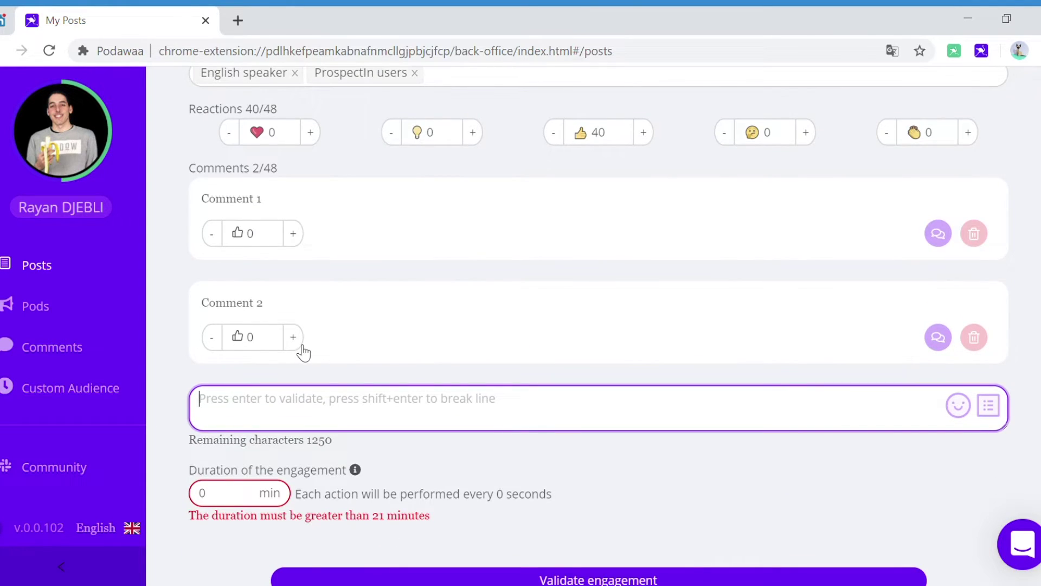
left_click(293, 336)
left_click(293, 336)
left_click(292, 337)
left_click(293, 337)
left_click(293, 336)
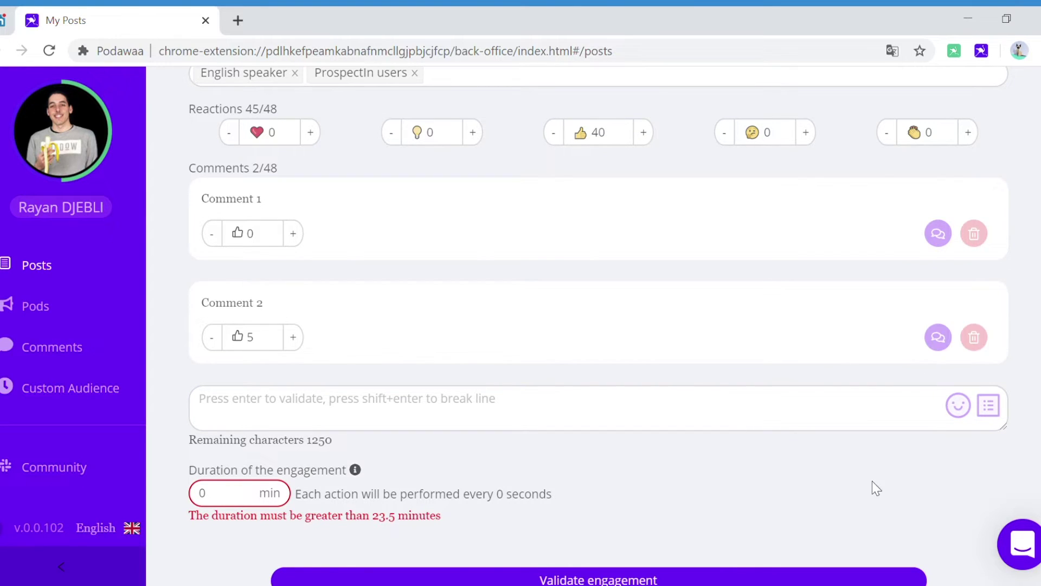
Step: Add the replies 'Reply 1' and 'Reply 2' under Comment 2
double_click(943, 343)
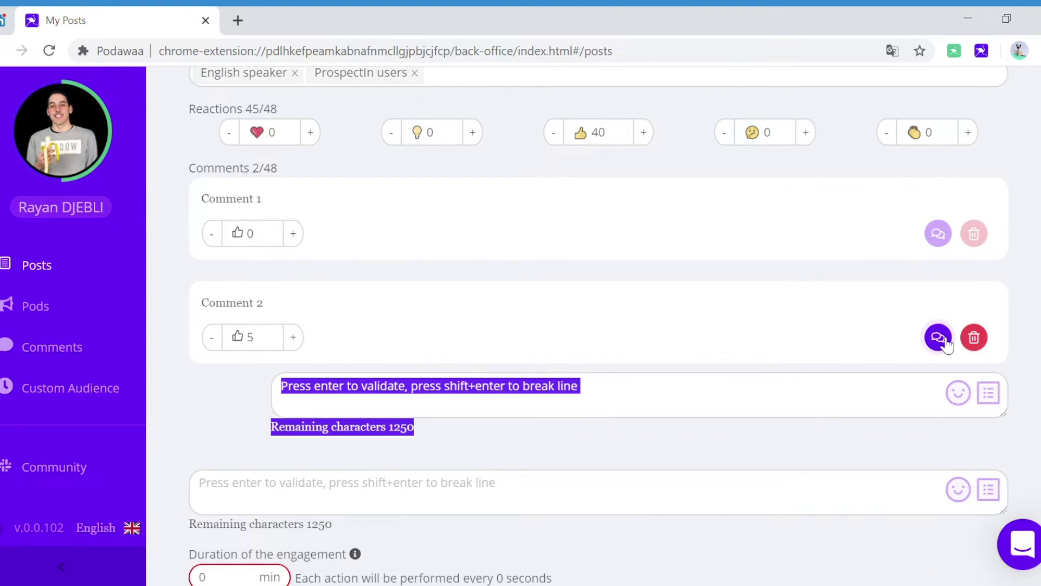
left_click(507, 415)
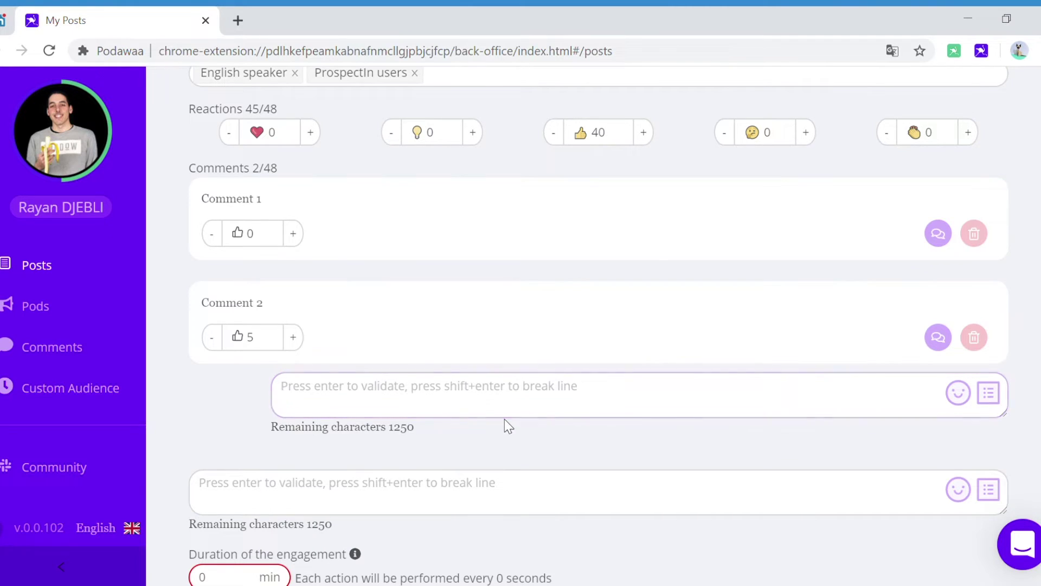
left_click(511, 403)
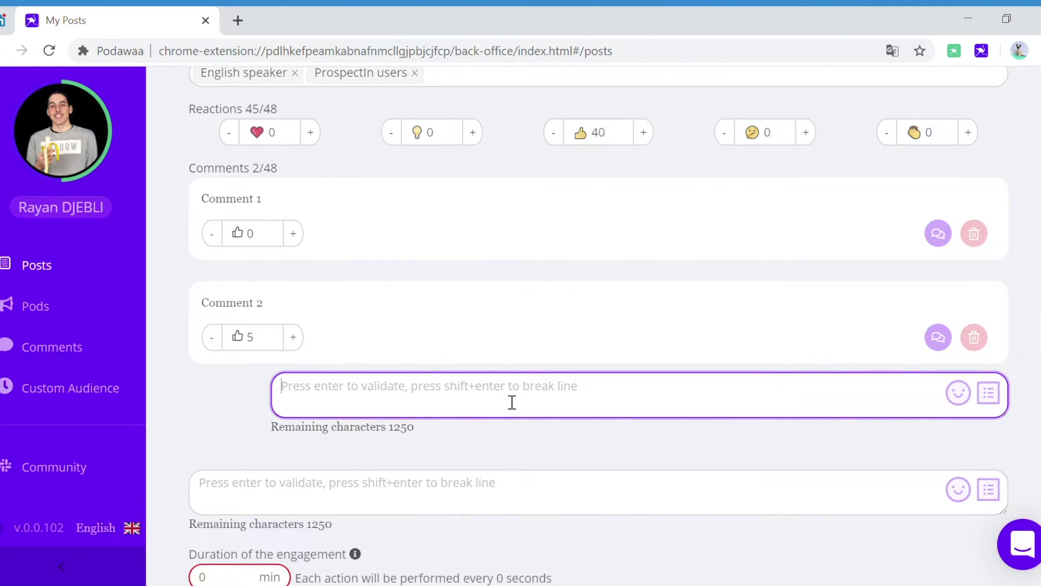
type("Rely one")
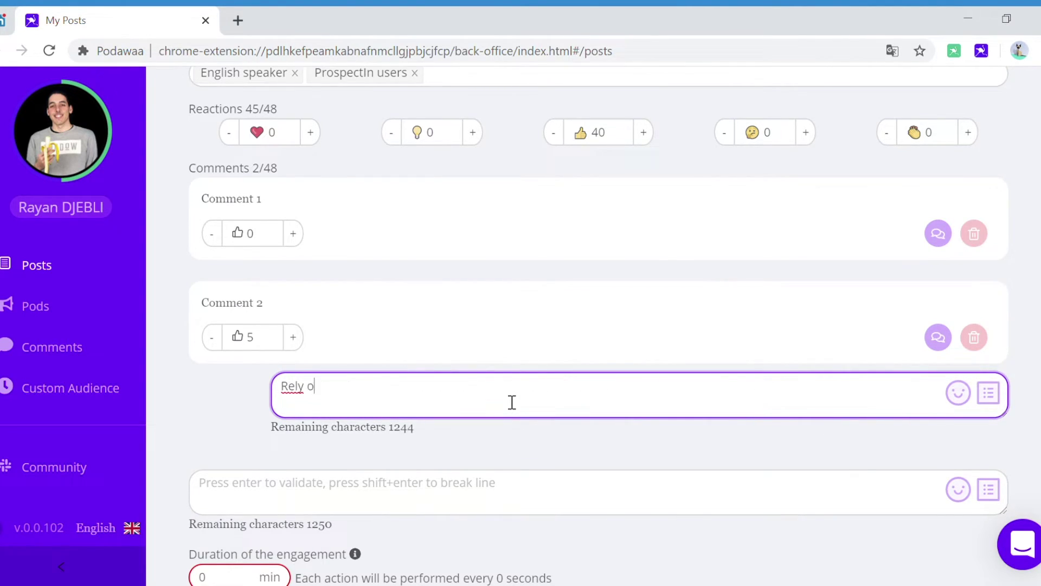
key("BackSpace")
key("BackSpace")
key("BackSpace")
key("BackSpace")
key("BackSpace")
key("BackSpace")
type("ply")
key("Return")
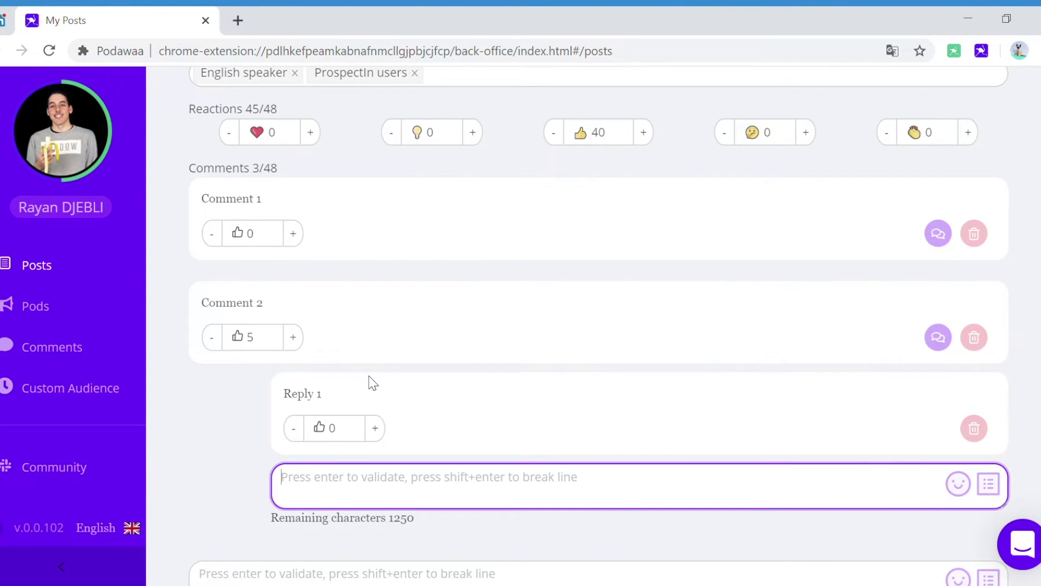
type("Reply 2")
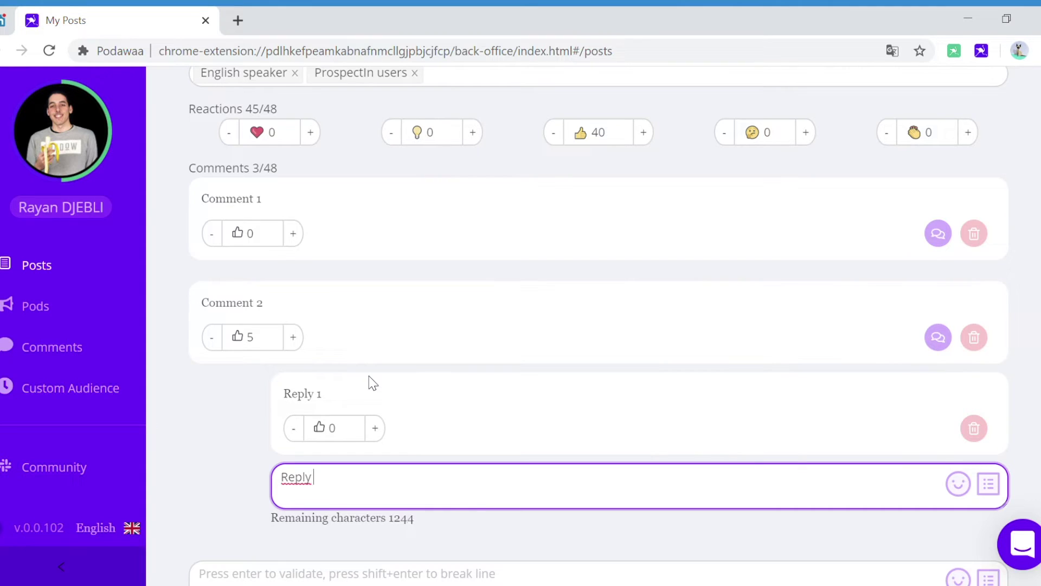
key("Return")
scroll(372, 382, "down", 5)
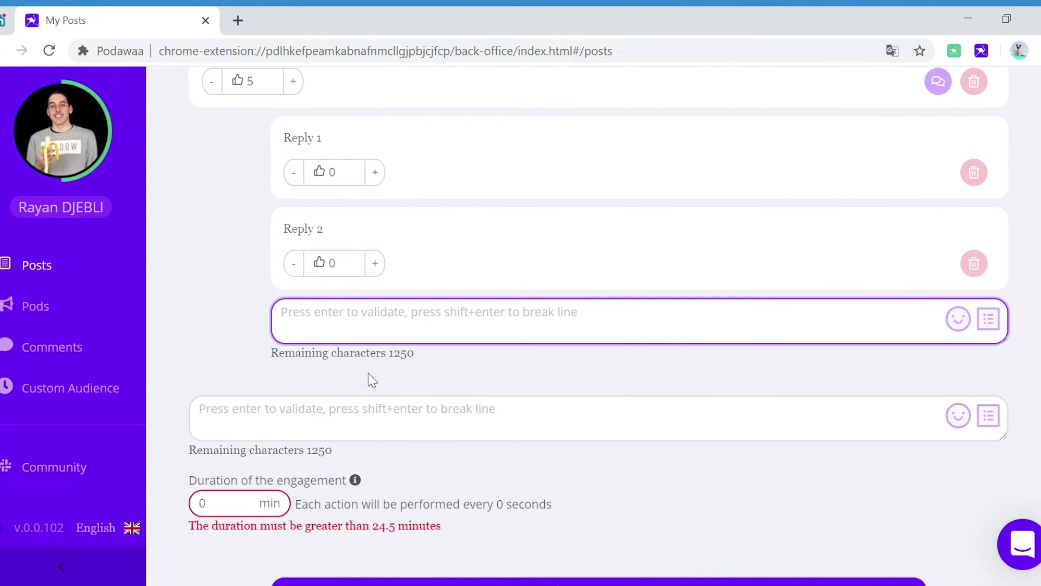
left_click(759, 383)
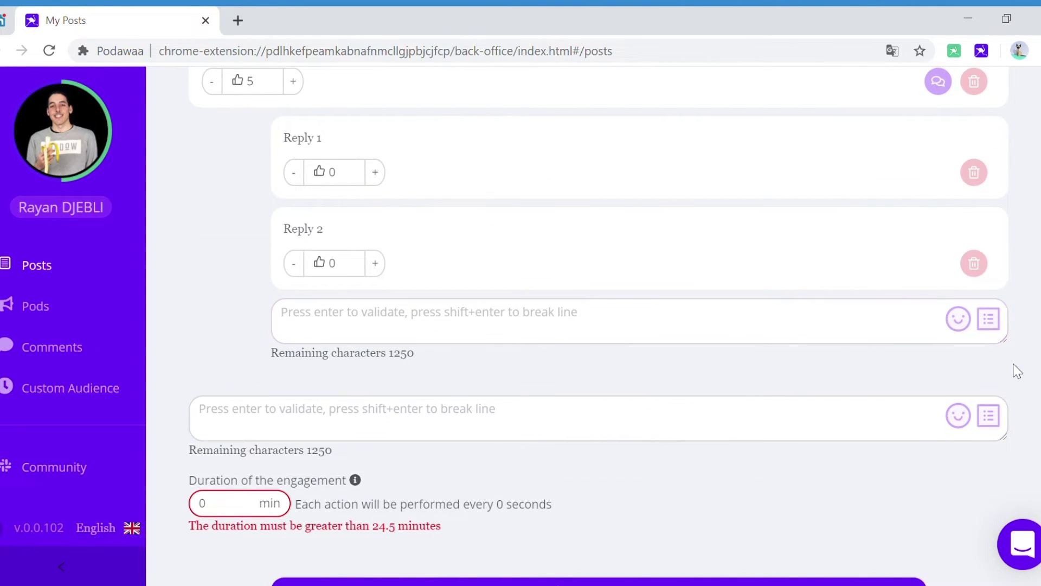
Step: Import the 3 saved Basic comments, such as 'Please send me the link', under Comment 2
left_click(988, 319)
left_click(270, 305)
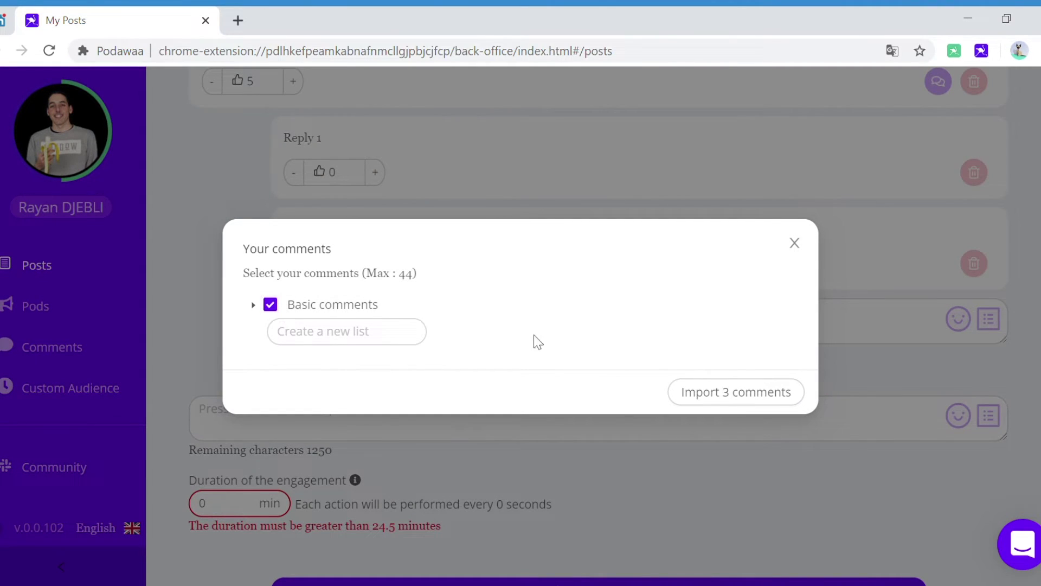
left_click(738, 393)
scroll(363, 381, "down", 3)
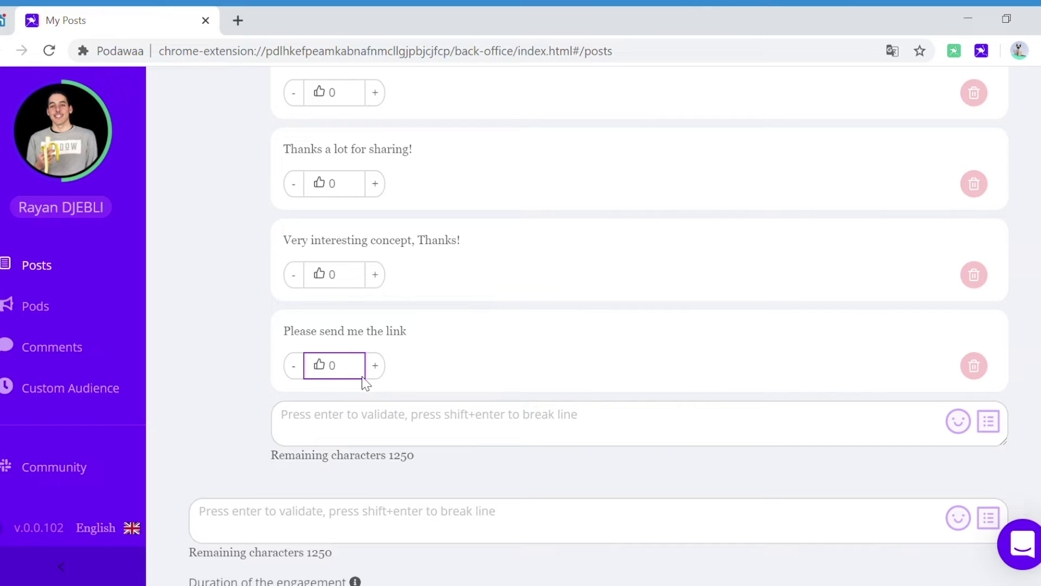
scroll(364, 382, "down", 3)
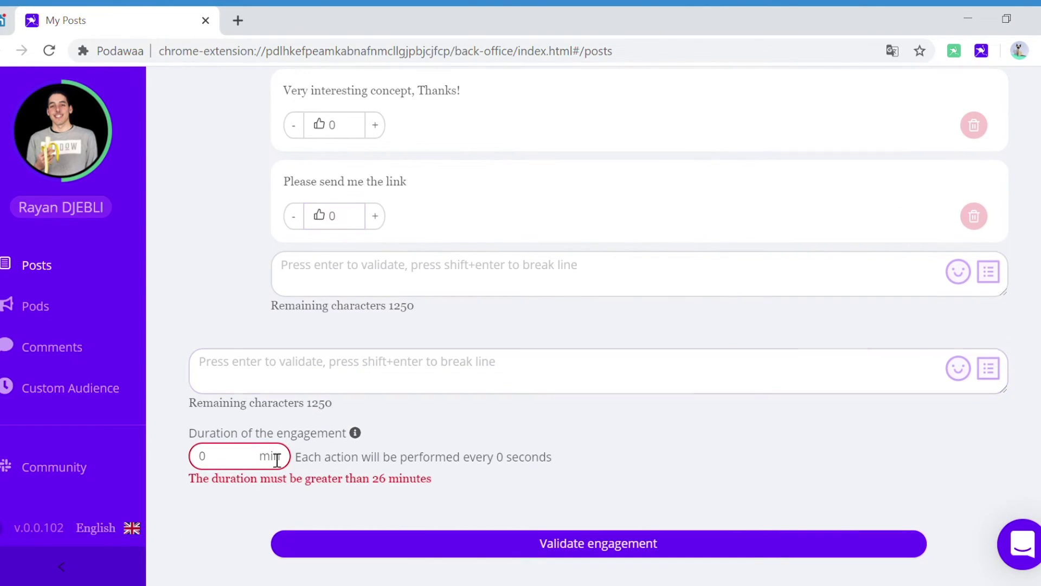
Step: Change the engagement duration to 120 minutes
left_click(244, 459)
left_click_drag(220, 462, 195, 463)
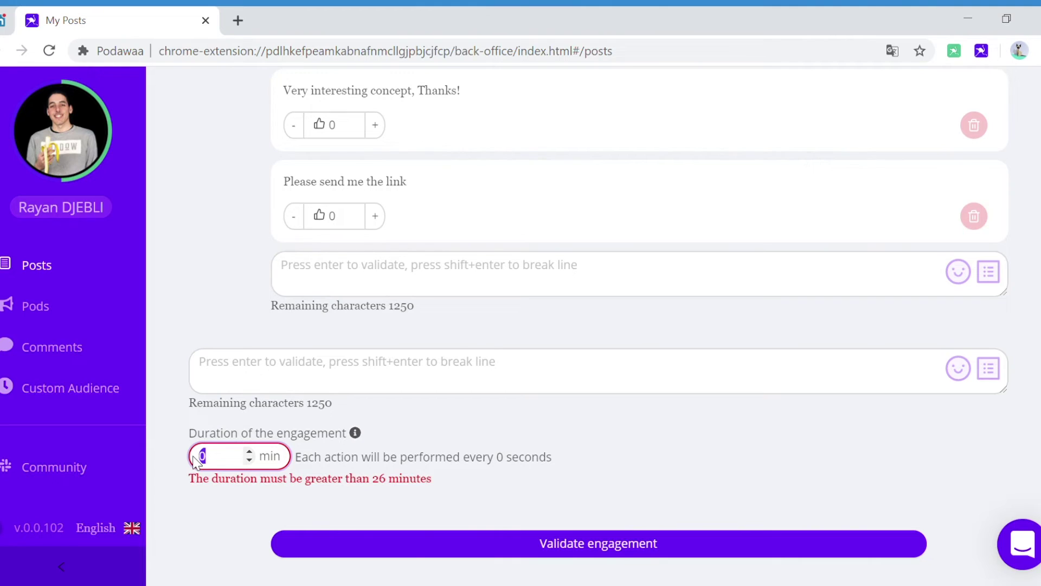
type("120")
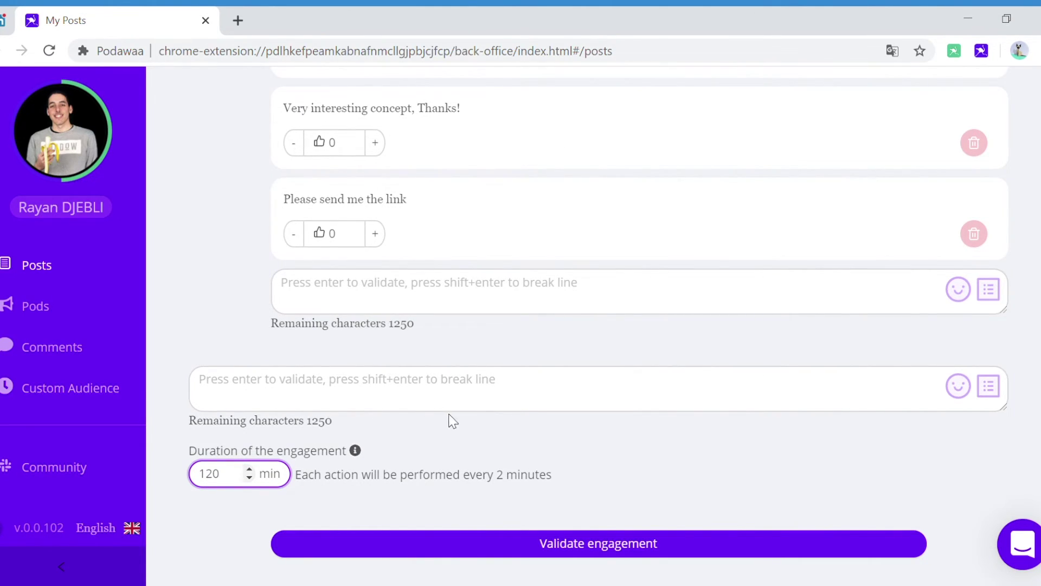
left_click(491, 449)
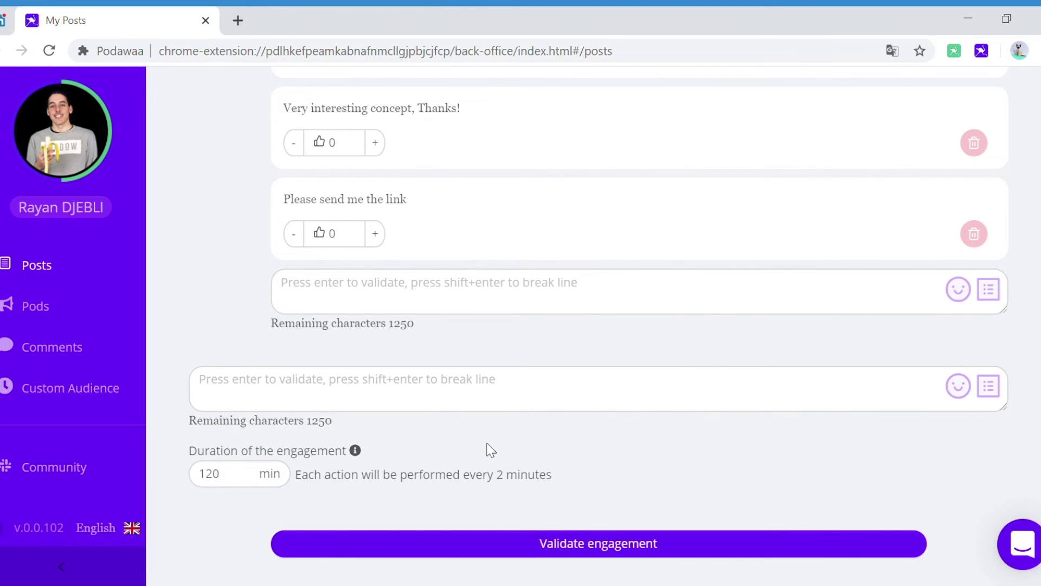